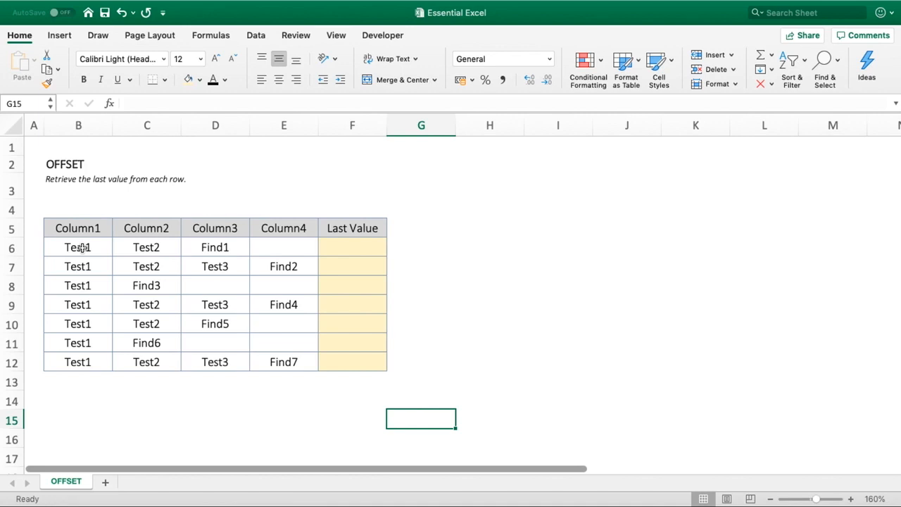
Step: Enter the formula =OFFSET(B6,,2) in cell F6 of the Last Value column
{"action": "left_click", "coordinate": [203, 248]}
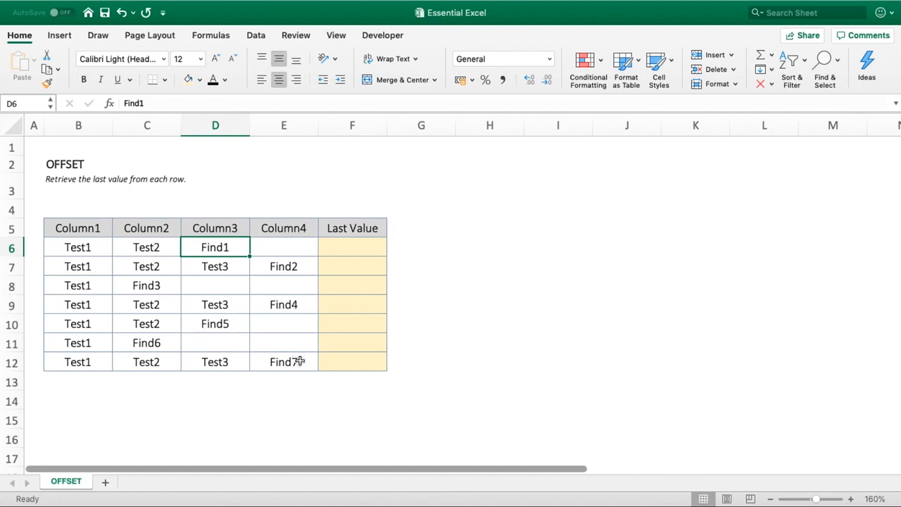
{"action": "left_click", "coordinate": [356, 251]}
{"action": "left_click", "coordinate": [230, 251]}
{"action": "left_click", "coordinate": [352, 246]}
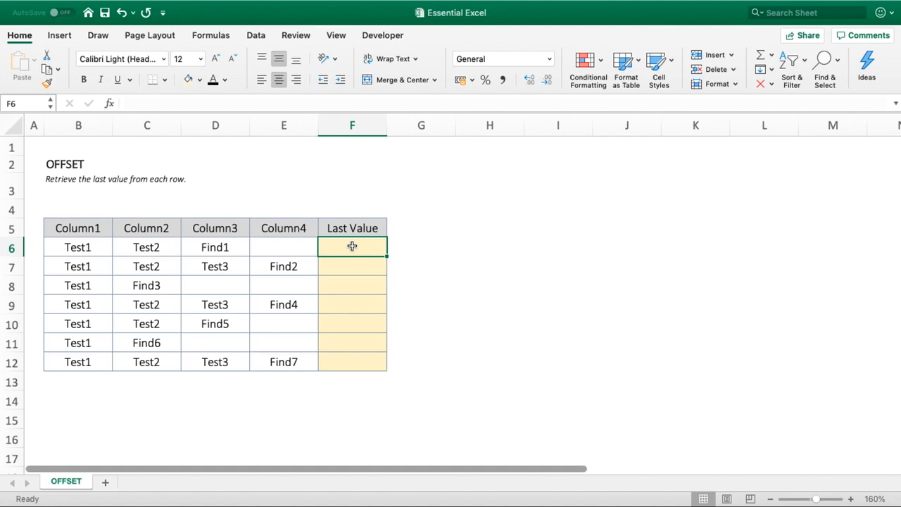
{"action": "type", "text": "=OFFSET"}
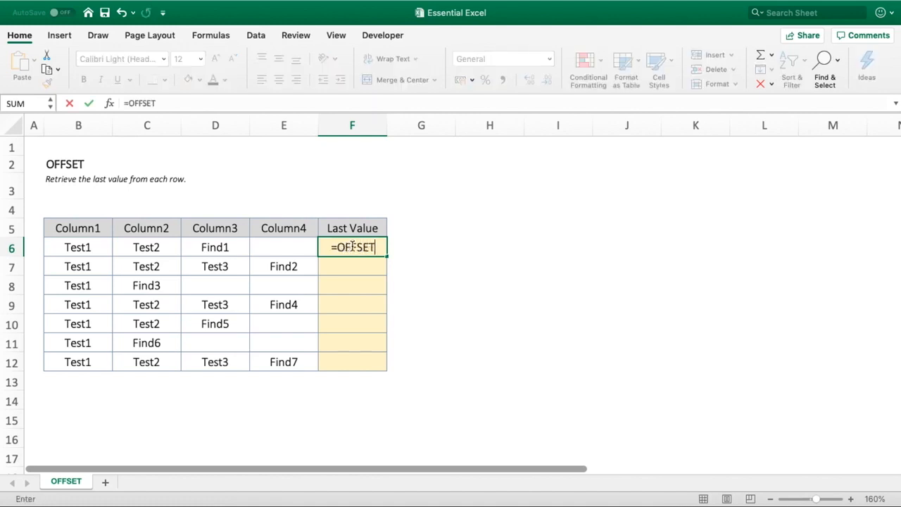
{"action": "type", "text": "("}
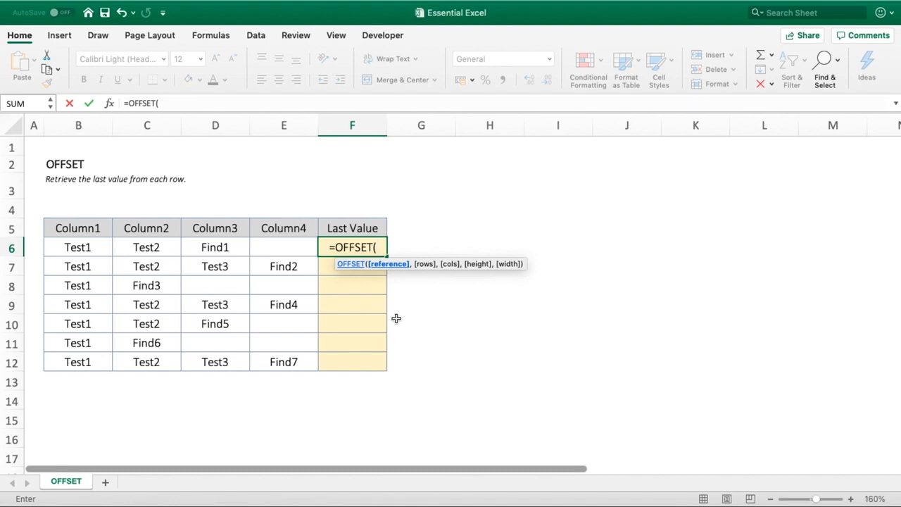
{"action": "left_click", "coordinate": [86, 247]}
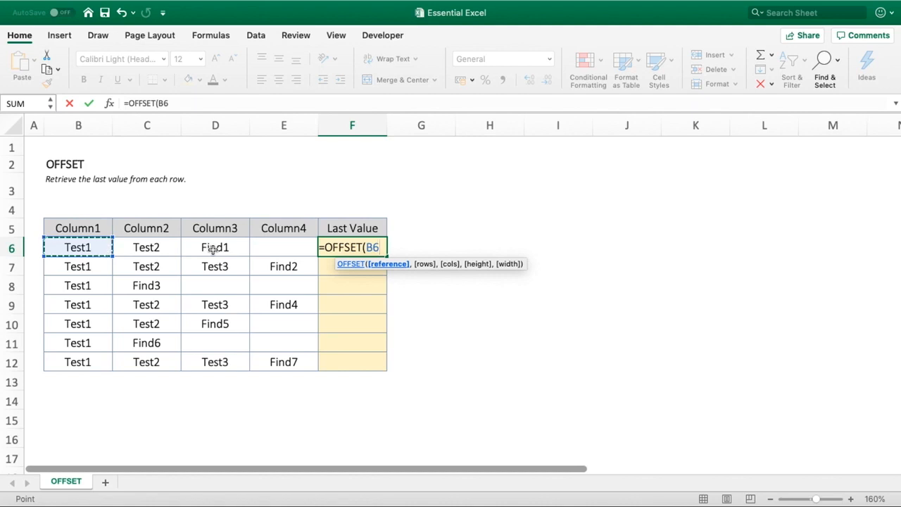
{"action": "type", "text": ","}
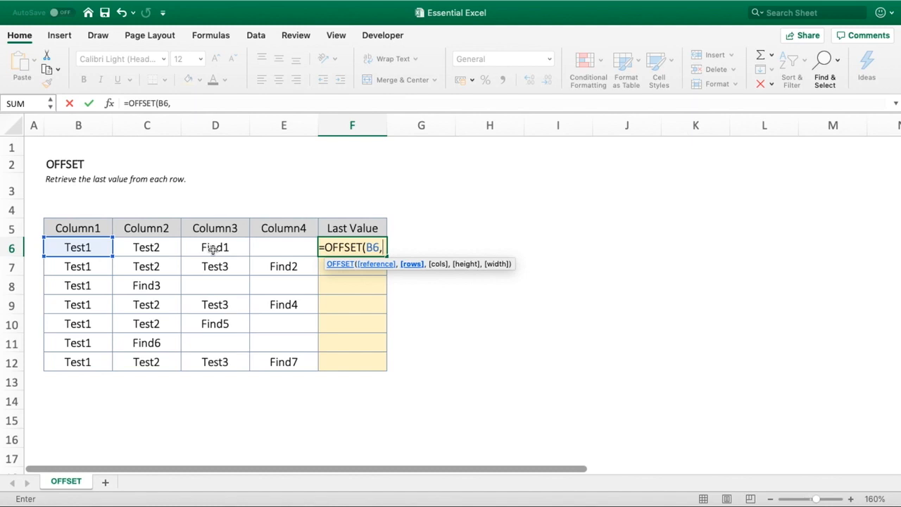
{"action": "type", "text": ","}
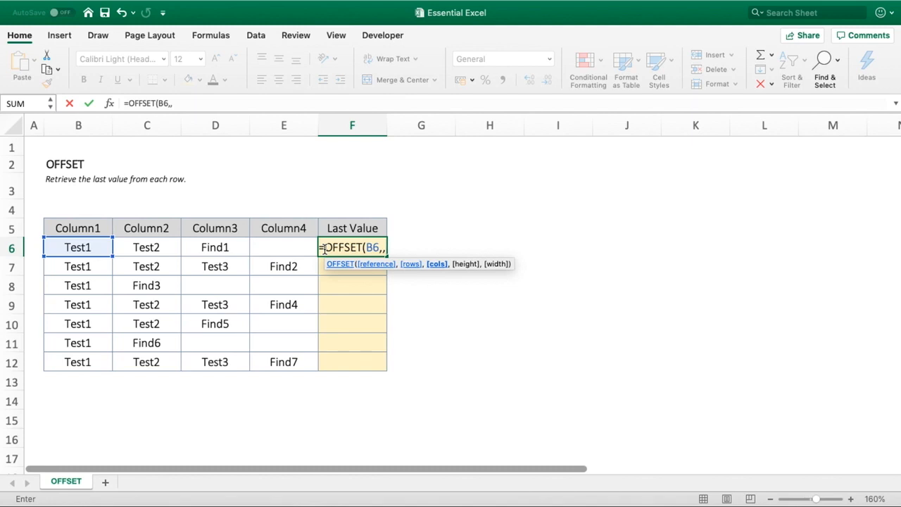
{"action": "type", "text": "2)"}
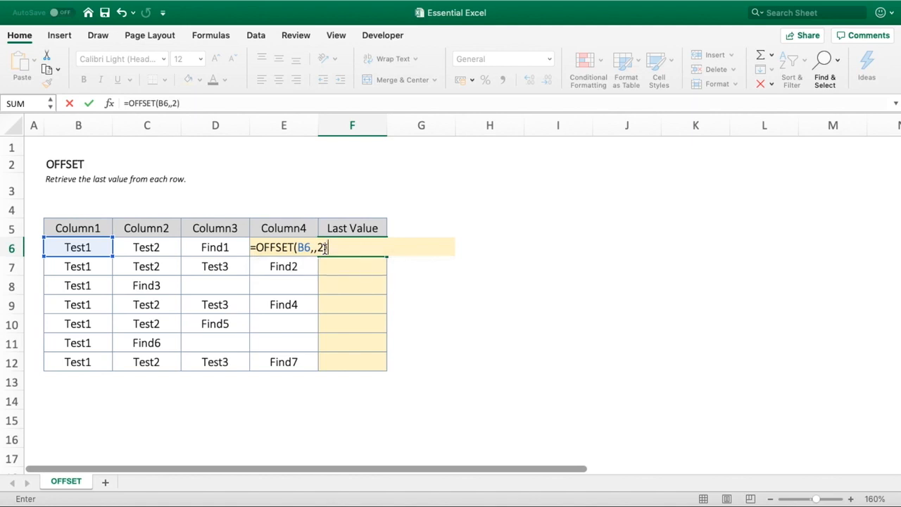
{"action": "key", "text": "Return"}
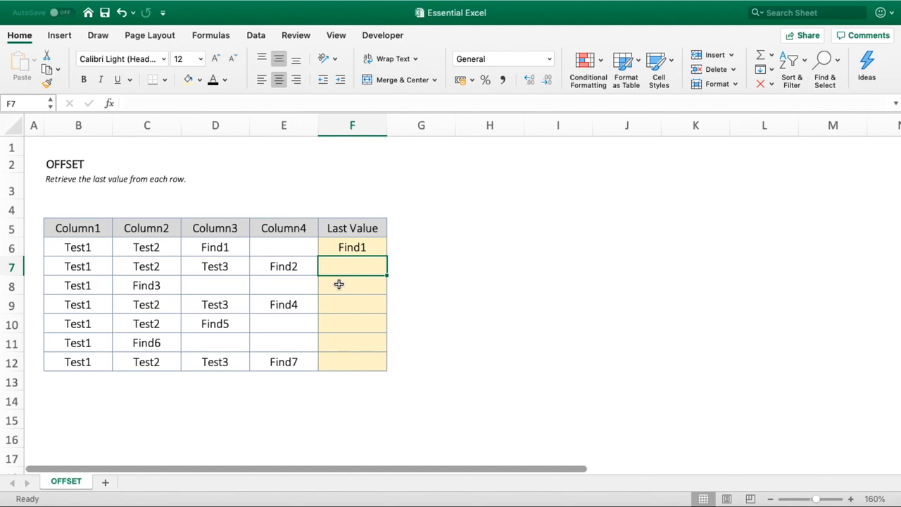
Step: Fill the fixed two-column OFFSET formula from F6 down to F12
{"action": "left_click", "coordinate": [86, 249]}
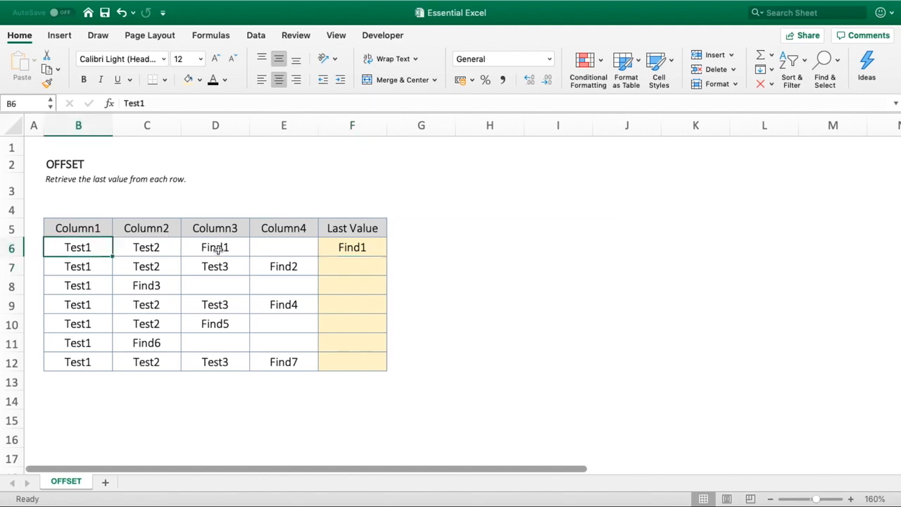
{"action": "left_click", "coordinate": [363, 247]}
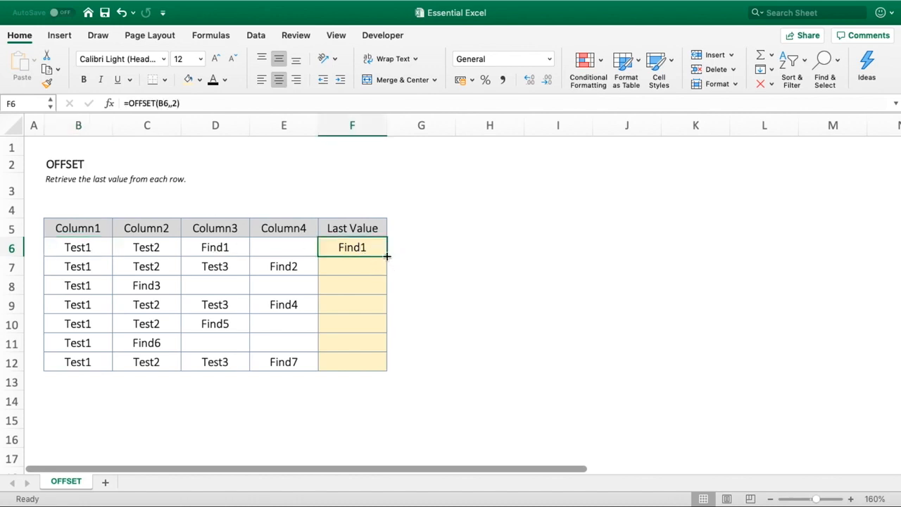
{"action": "left_click_drag", "start_coordinate": [387, 256], "coordinate": [373, 369]}
{"action": "left_click", "coordinate": [418, 361]}
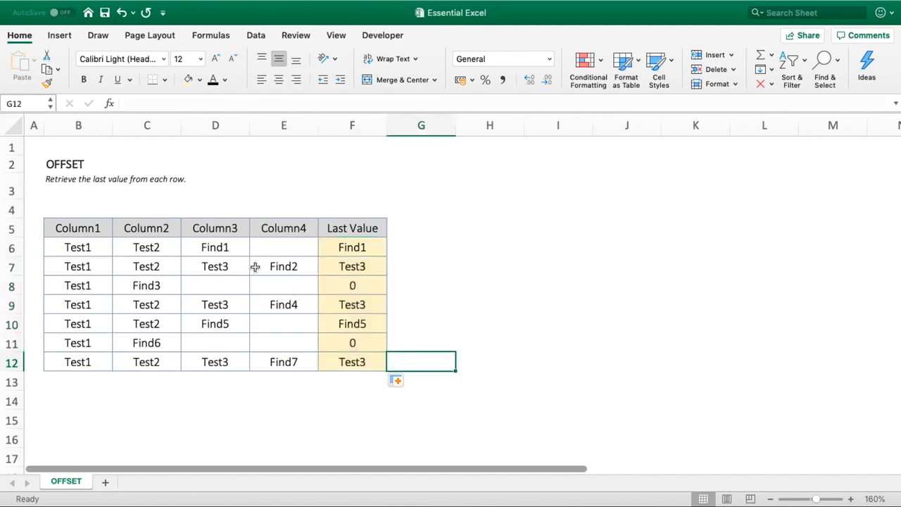
{"action": "left_click", "coordinate": [233, 285]}
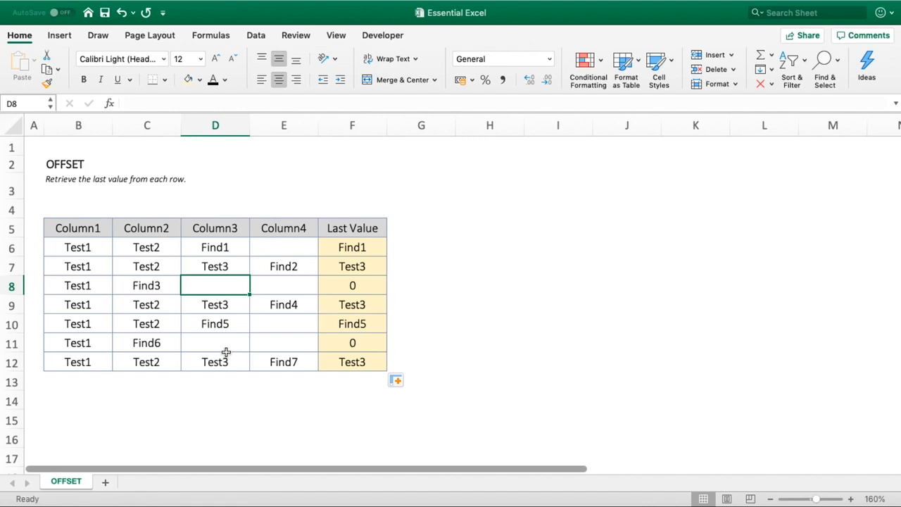
Step: Replace the fixed column offset in F6 with COUNTA(B6:E6)-1, making the formula =OFFSET(B6,,COUNTA(B6:E6)-1)
{"action": "left_click", "coordinate": [362, 246]}
{"action": "left_click", "coordinate": [178, 104]}
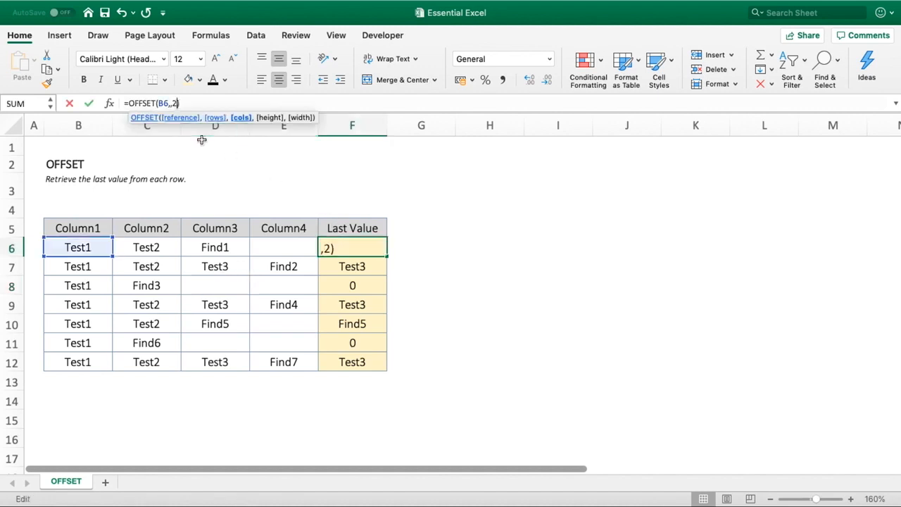
{"action": "key", "text": "BackSpace"}
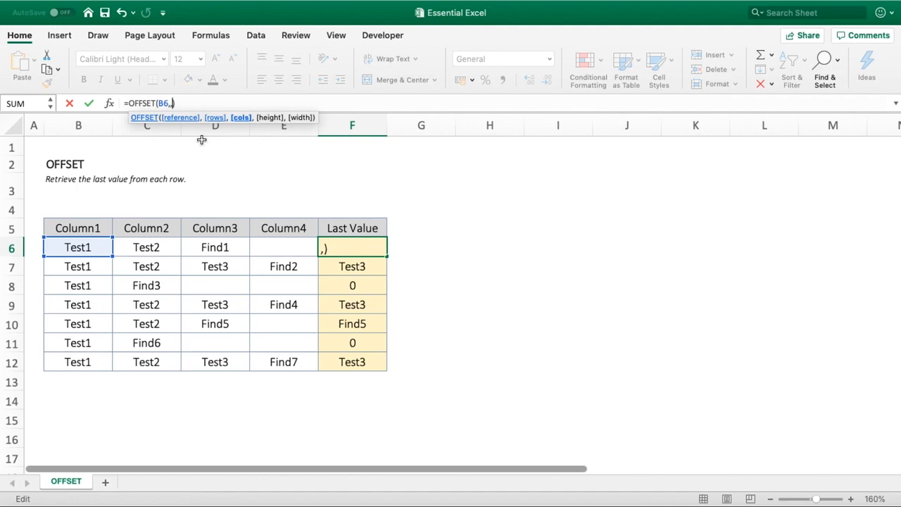
{"action": "type", "text": "counta("}
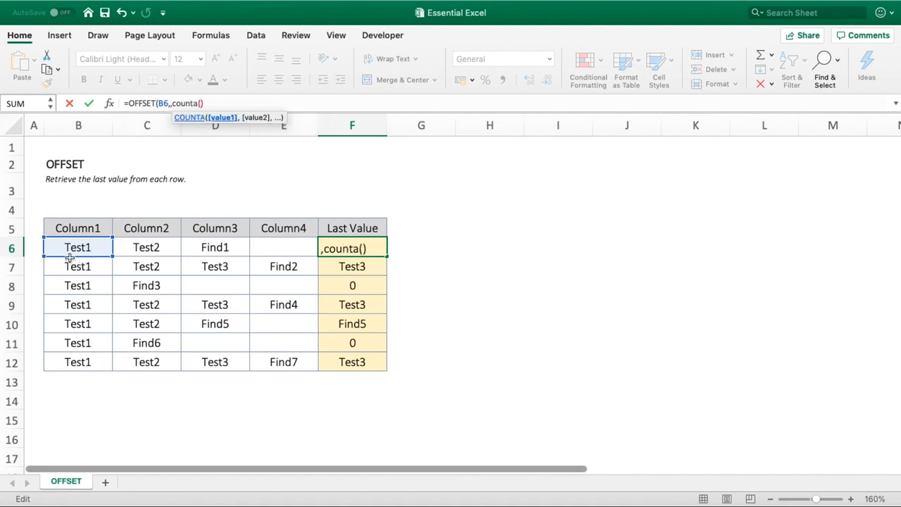
{"action": "left_click_drag", "start_coordinate": [67, 252], "coordinate": [267, 251]}
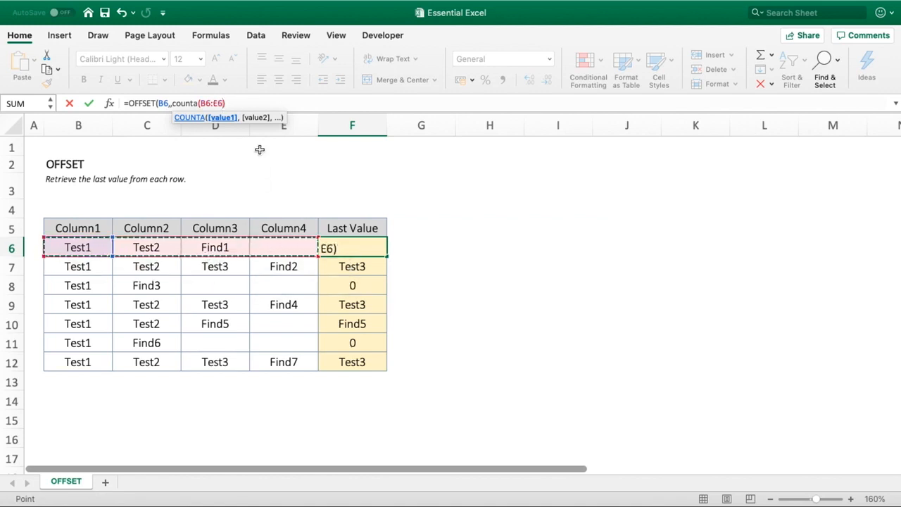
{"action": "left_click", "coordinate": [241, 102]}
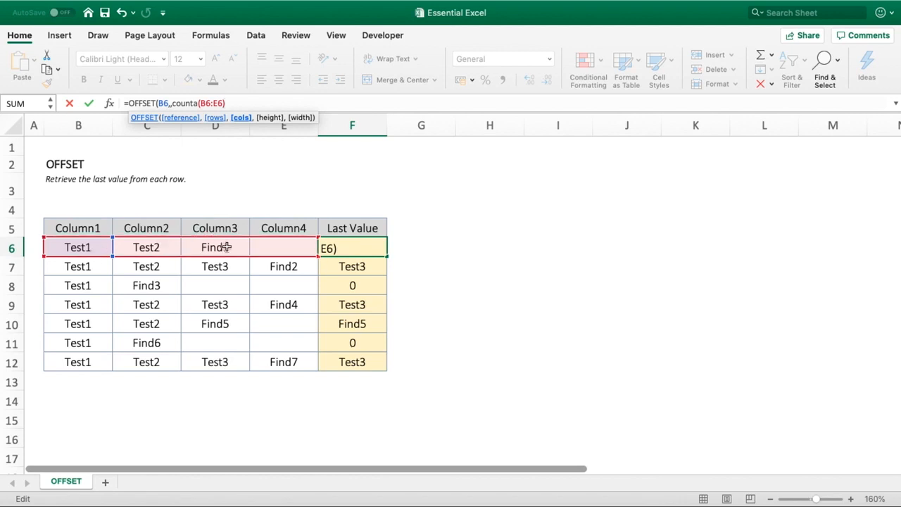
{"action": "type", "text": "-1)"}
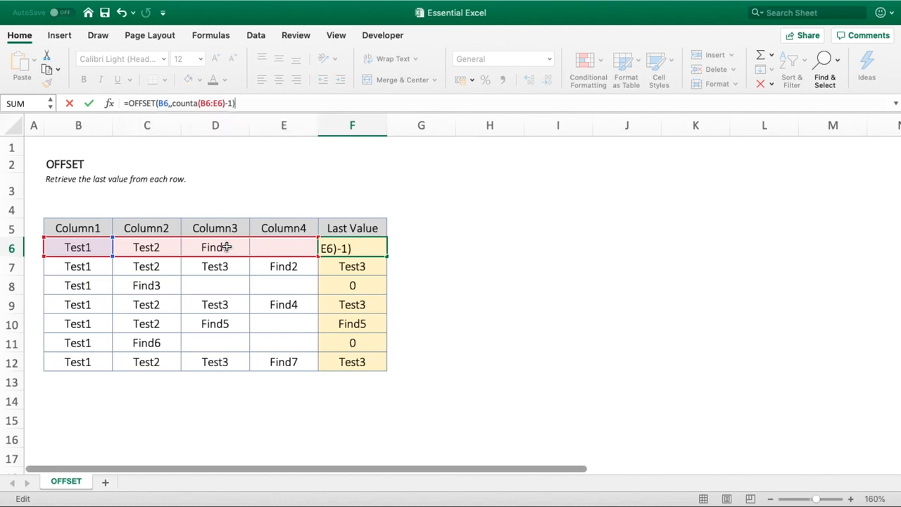
{"action": "key", "text": "Return"}
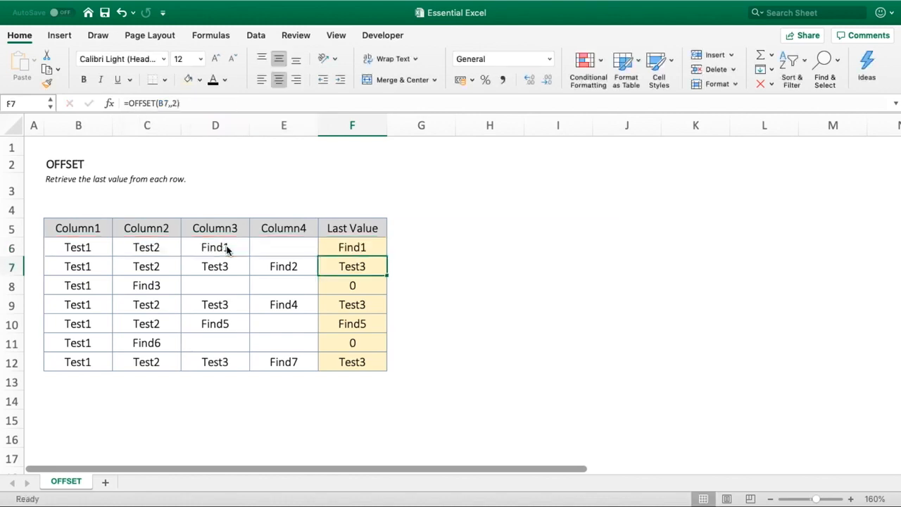
Step: Fill the OFFSET formula with the COUNTA column offset from F6 down to F12
{"action": "left_click", "coordinate": [226, 250]}
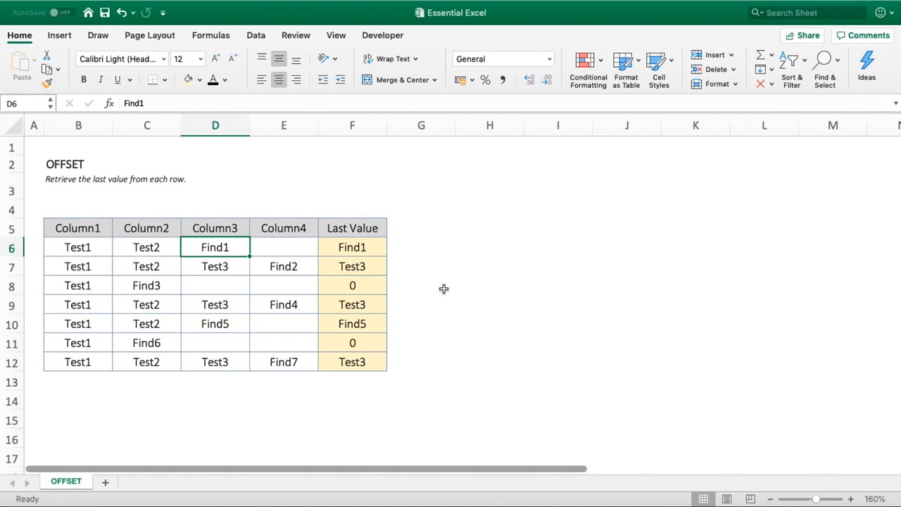
{"action": "left_click", "coordinate": [362, 240]}
{"action": "left_click_drag", "start_coordinate": [388, 256], "coordinate": [375, 367]}
{"action": "left_click", "coordinate": [499, 344]}
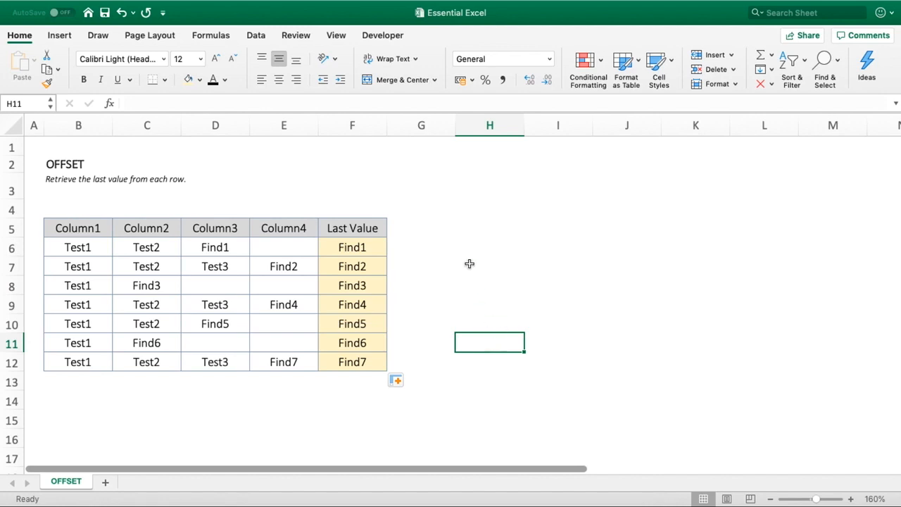
Step: Enter =COUNTA(B6:E6)-1 in G6 and fill it down to G12 beside the Last Value column
{"action": "left_click", "coordinate": [404, 244]}
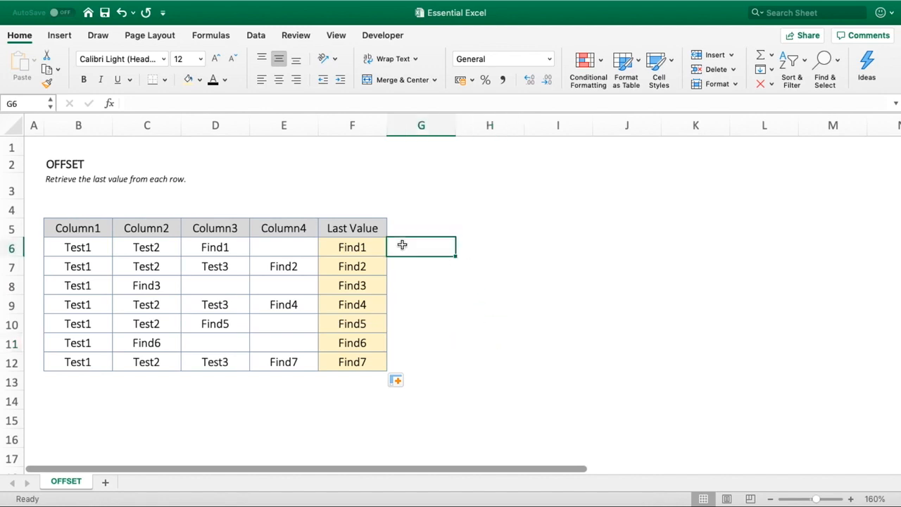
{"action": "type", "text": "=counta"}
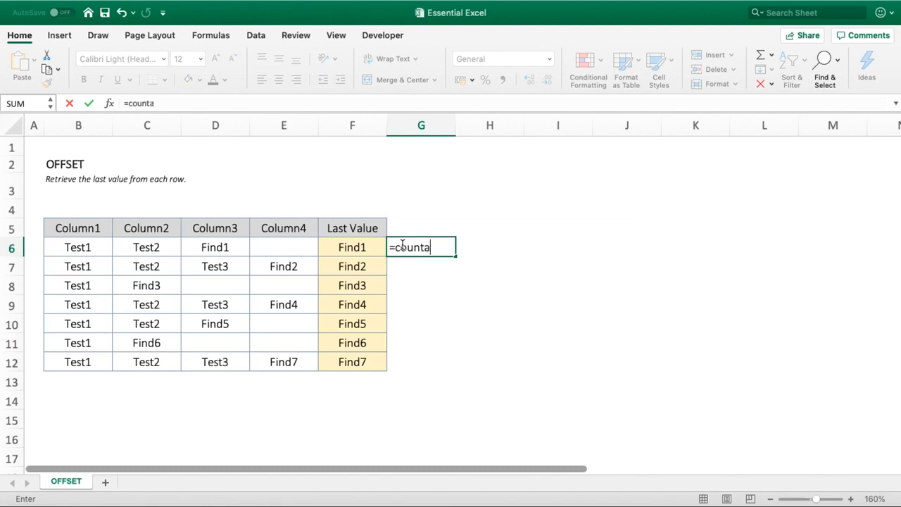
{"action": "type", "text": "("}
{"action": "left_click_drag", "start_coordinate": [301, 247], "coordinate": [89, 242]}
{"action": "type", "text": ")-1"}
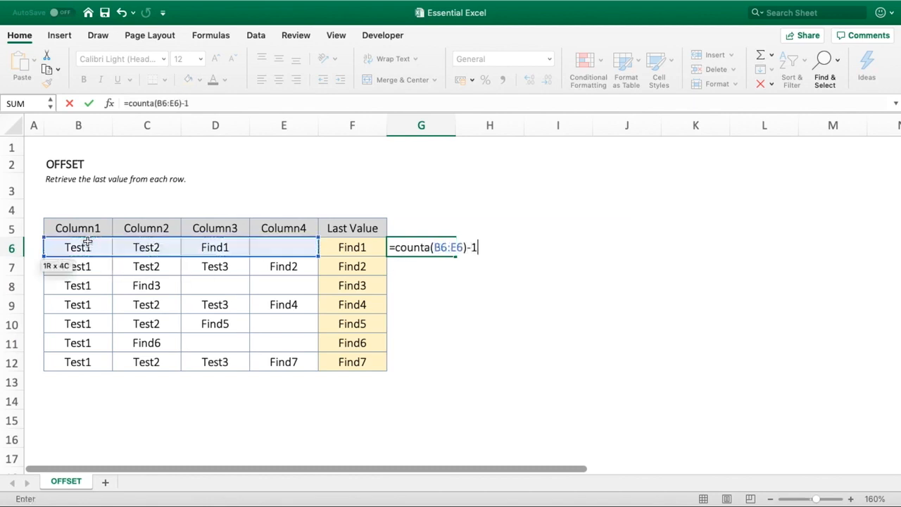
{"action": "key", "text": "Return"}
{"action": "left_click", "coordinate": [426, 251]}
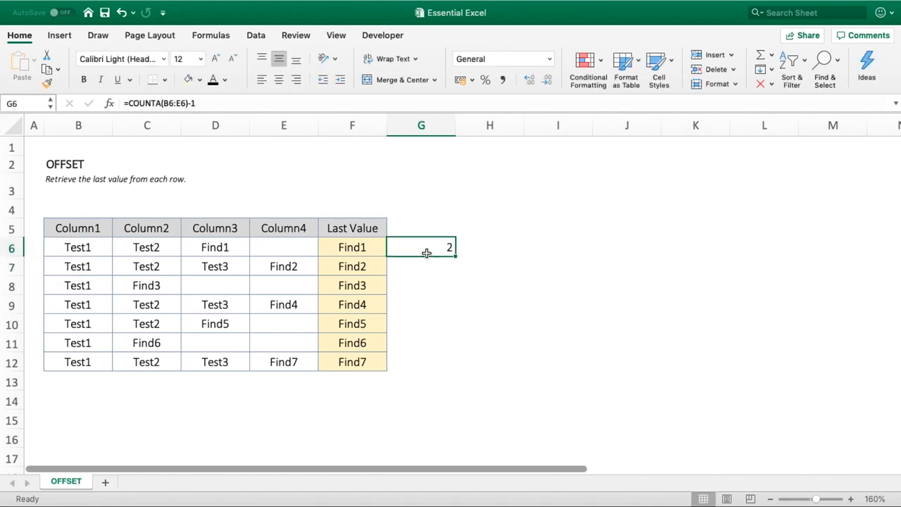
{"action": "left_click_drag", "start_coordinate": [456, 257], "coordinate": [443, 368]}
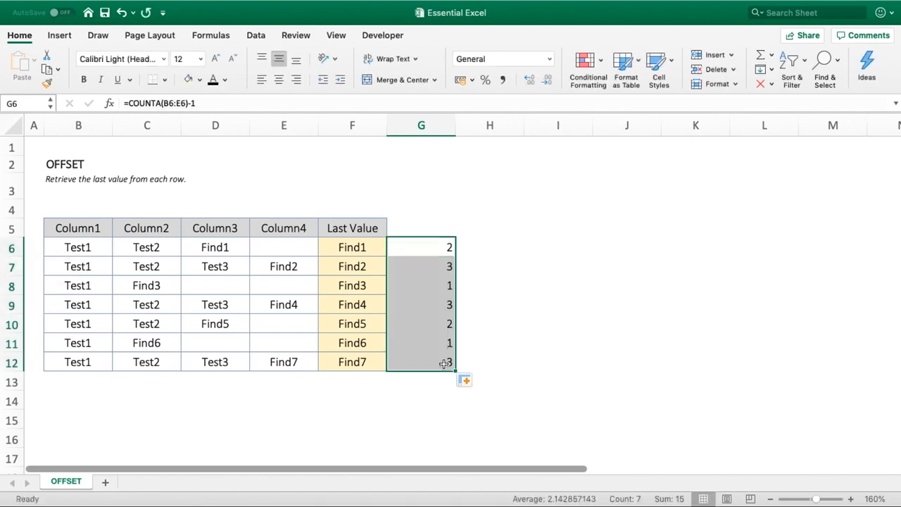
Step: Trace the column offsets in column G across the cells of rows 6 and 7, and review the formula in F6
{"action": "left_click", "coordinate": [77, 247]}
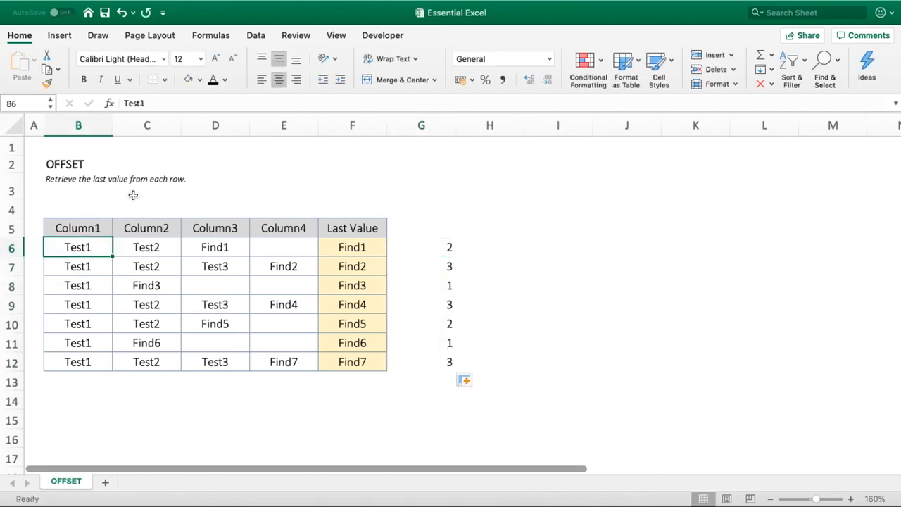
{"action": "left_click", "coordinate": [124, 248]}
{"action": "left_click", "coordinate": [202, 248]}
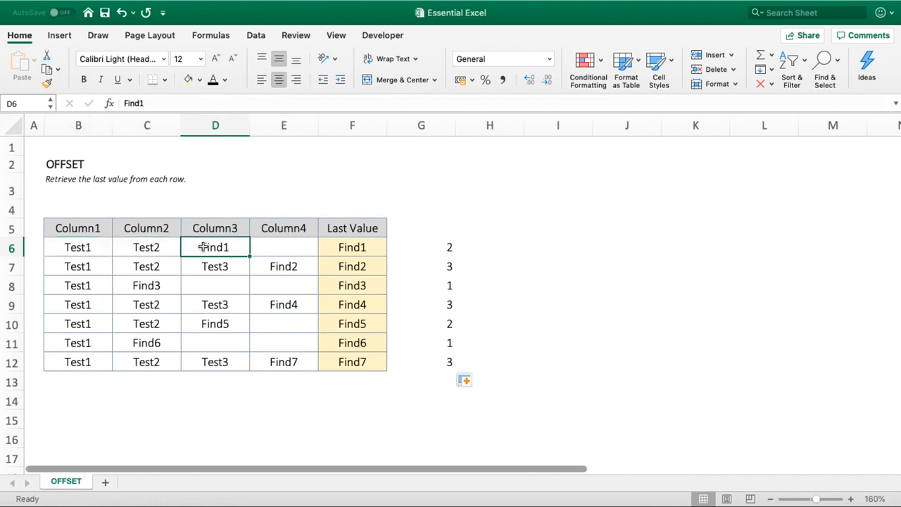
{"action": "left_click", "coordinate": [447, 265]}
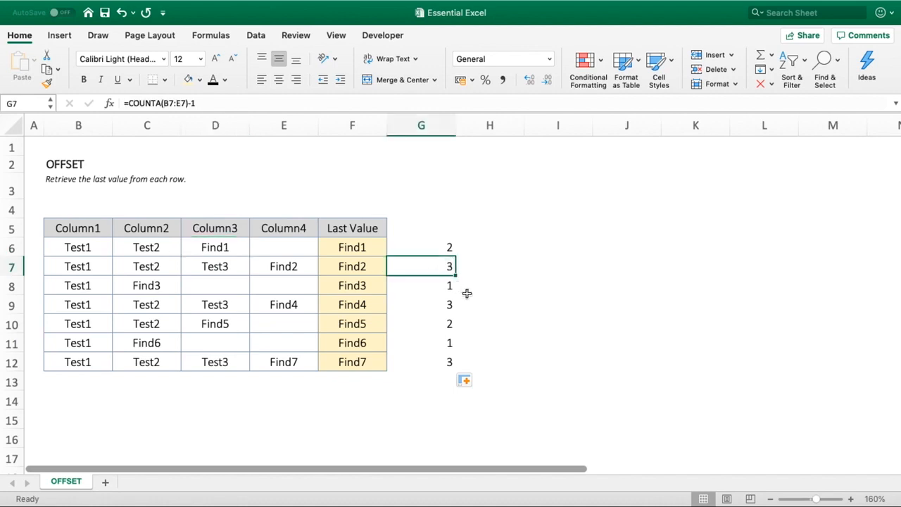
{"action": "left_click", "coordinate": [98, 266]}
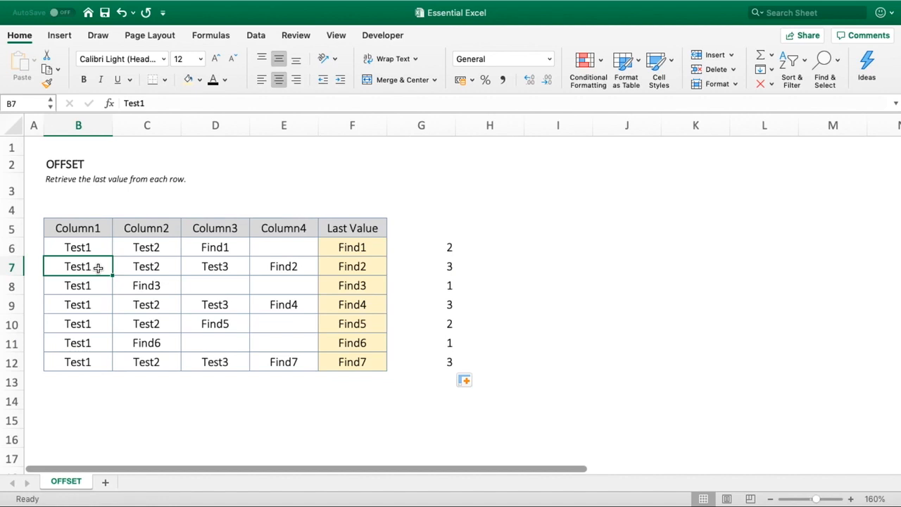
{"action": "left_click", "coordinate": [127, 262]}
{"action": "left_click", "coordinate": [200, 263]}
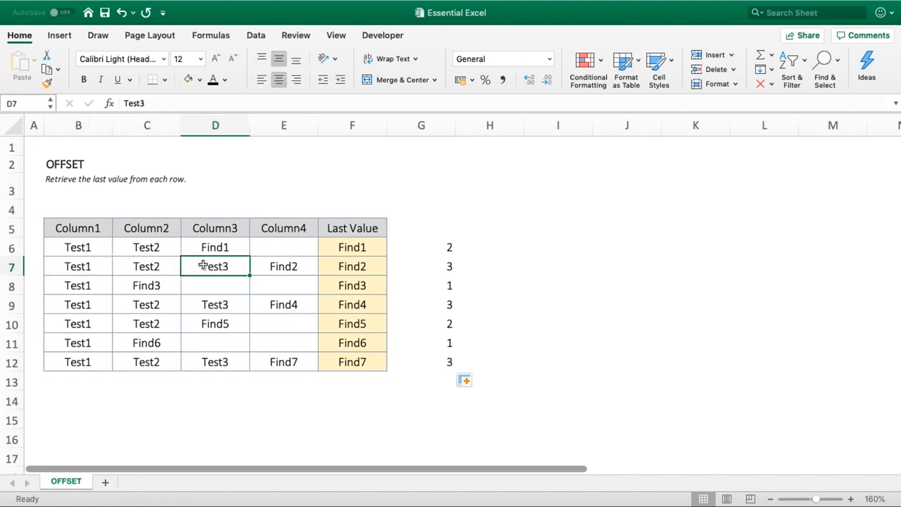
{"action": "left_click", "coordinate": [279, 263]}
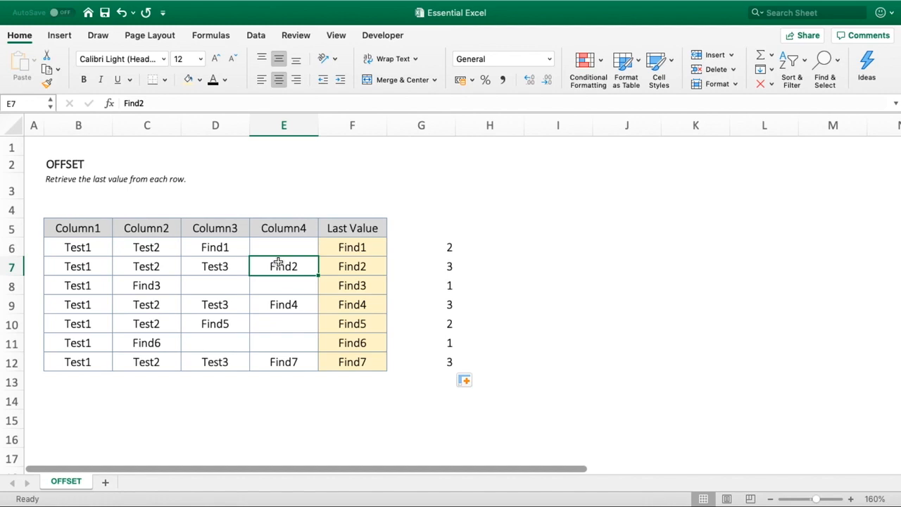
{"action": "left_click", "coordinate": [379, 248]}
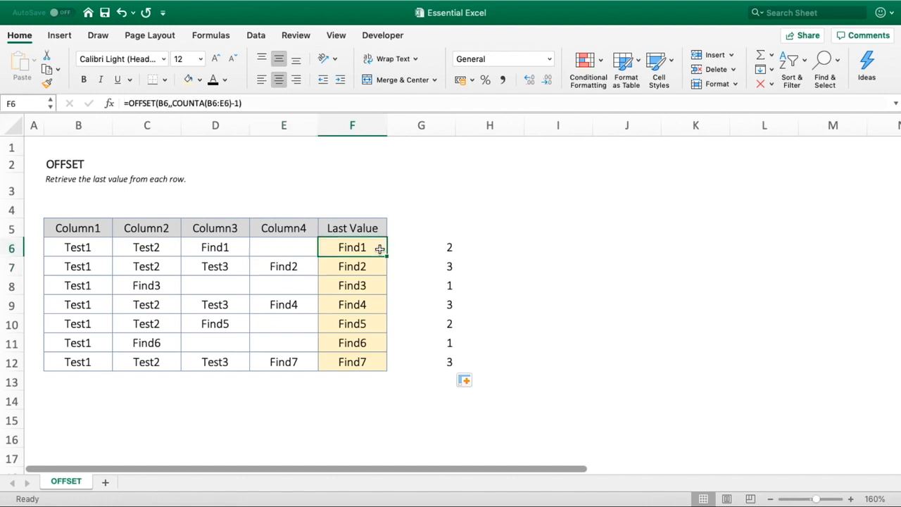